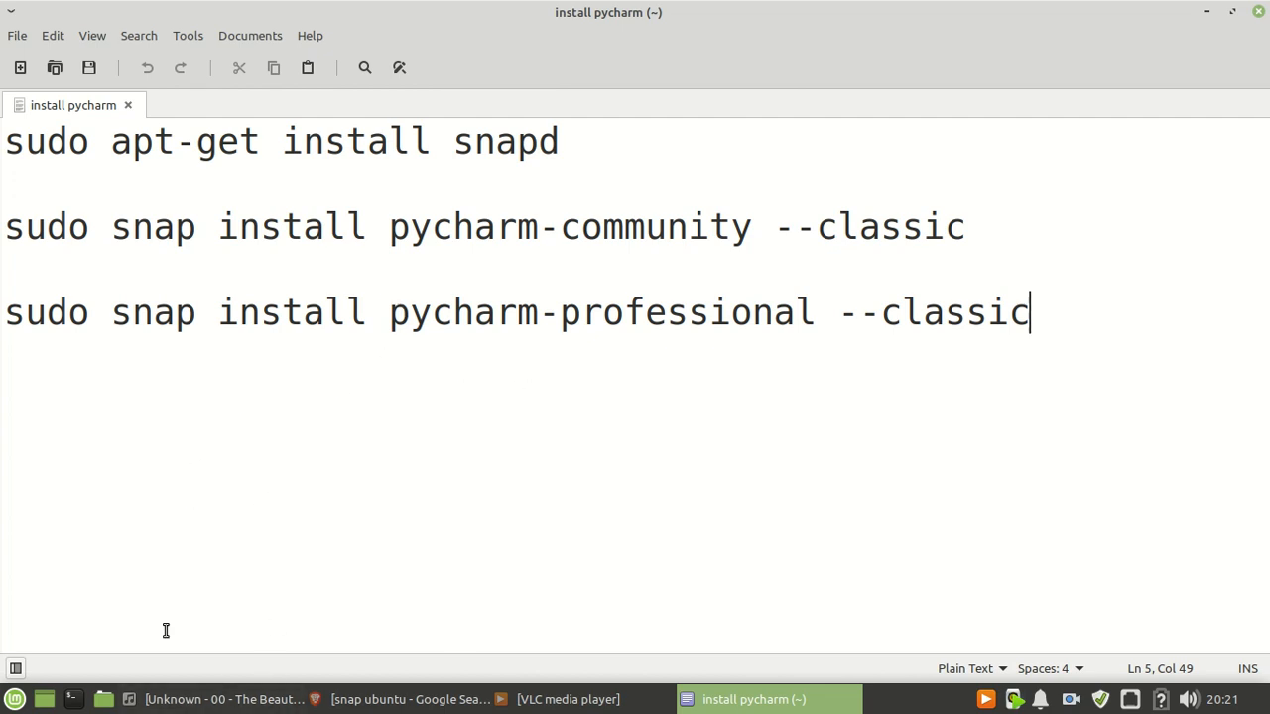
- Launch a new terminal from the panel and maximize it, keeping the install pycharm notes nearby
{"action": "left_click", "coordinate": [74, 700]}
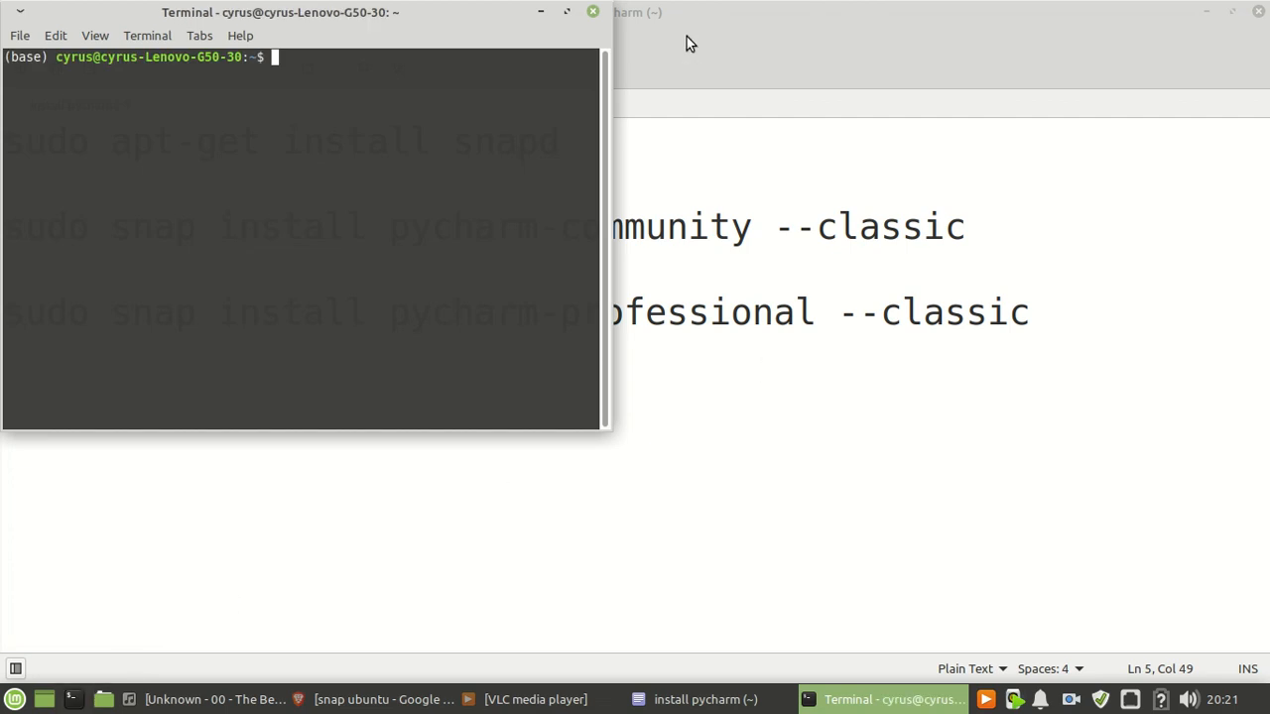
{"action": "left_click", "coordinate": [717, 144]}
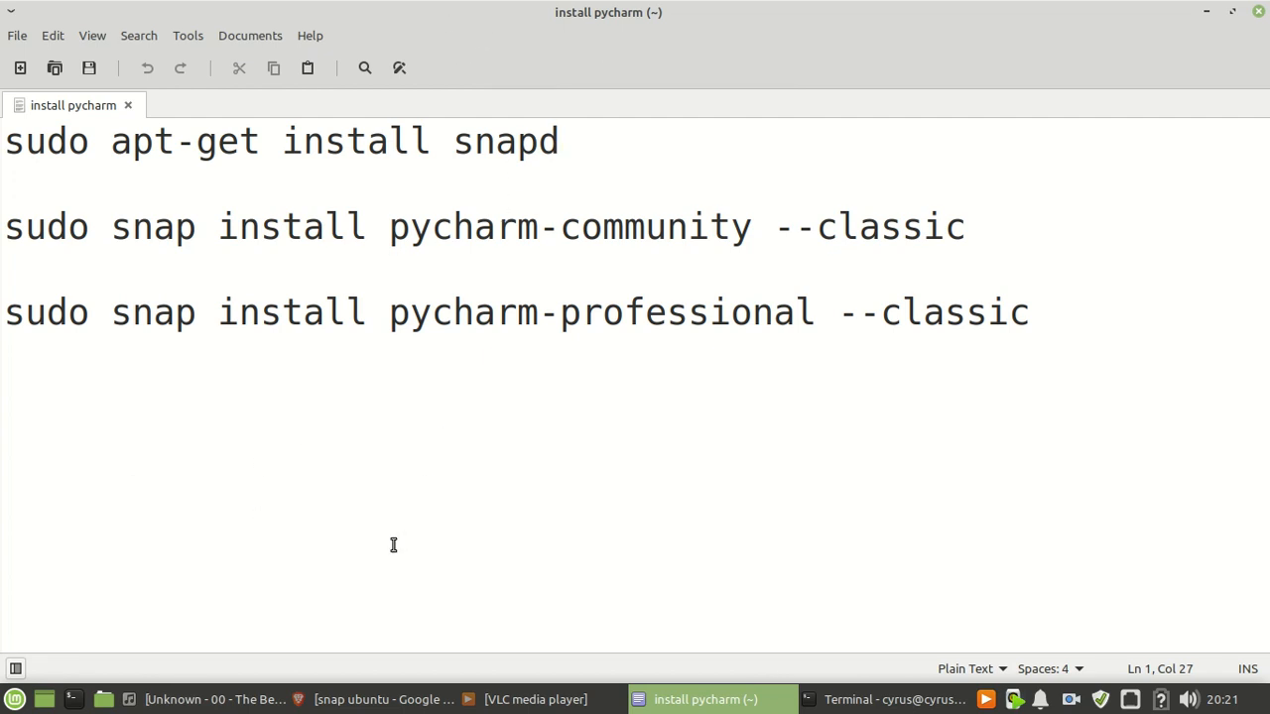
{"action": "left_click", "coordinate": [215, 699]}
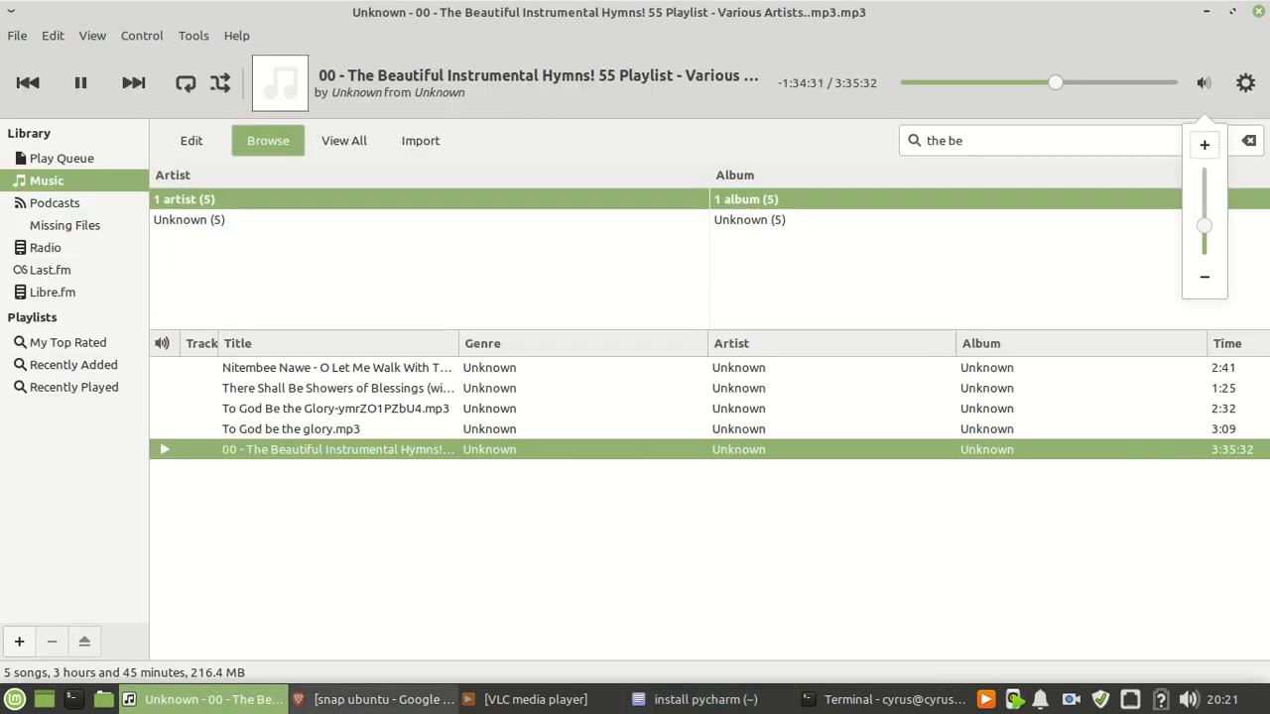
{"action": "left_click", "coordinate": [873, 700]}
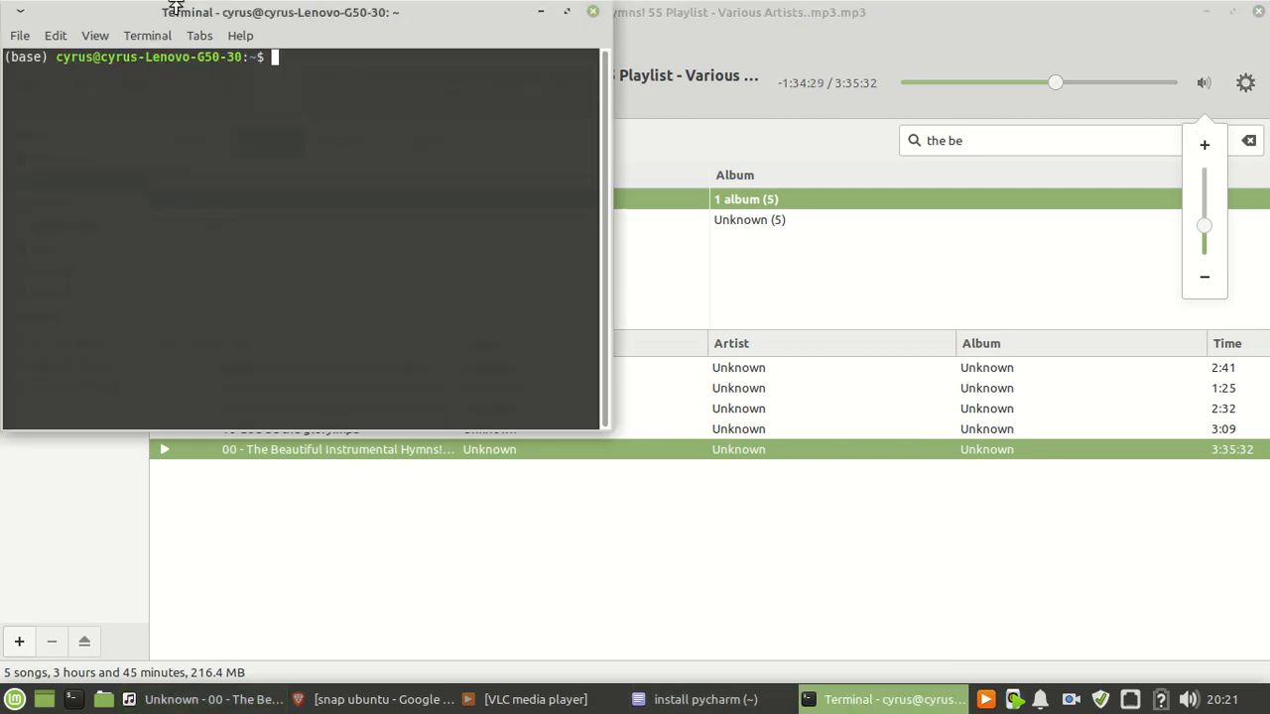
{"action": "left_click", "coordinate": [566, 12]}
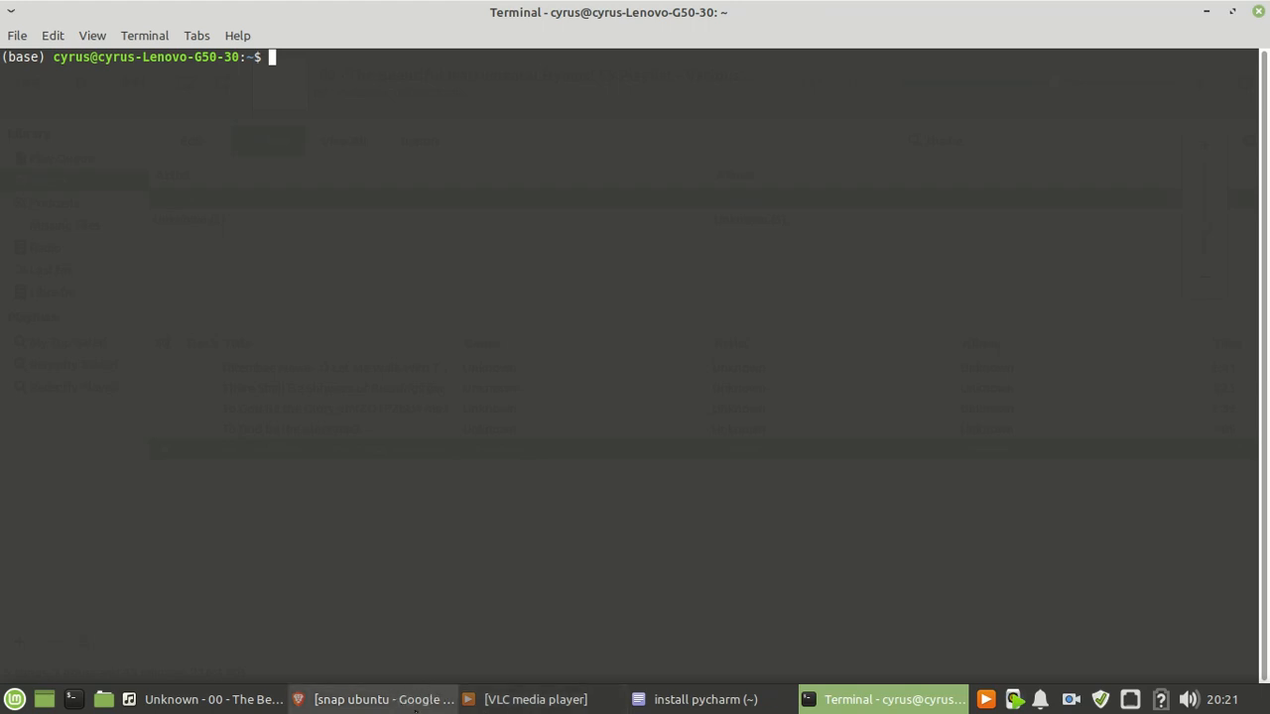
- Copy the 'sudo apt-get install snapd' line from the notes and return to the terminal
{"action": "left_click", "coordinate": [682, 700]}
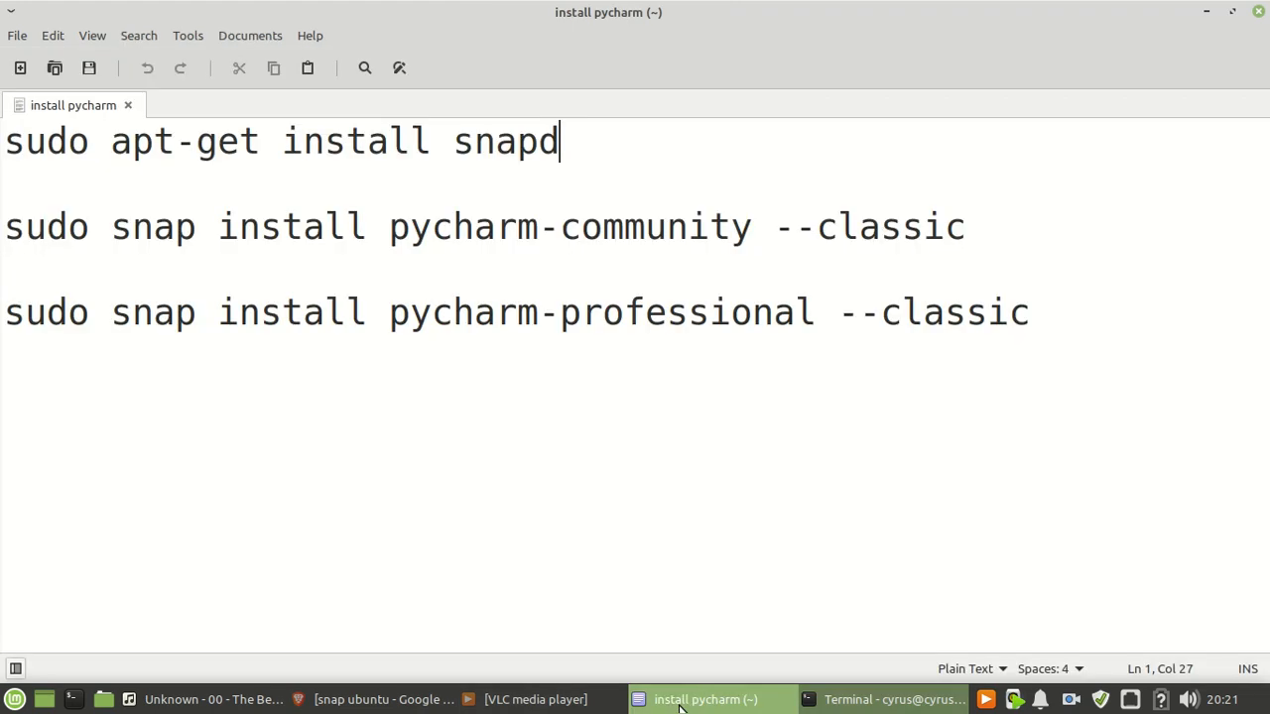
{"action": "left_click_drag", "start_coordinate": [575, 139], "coordinate": [4, 141]}
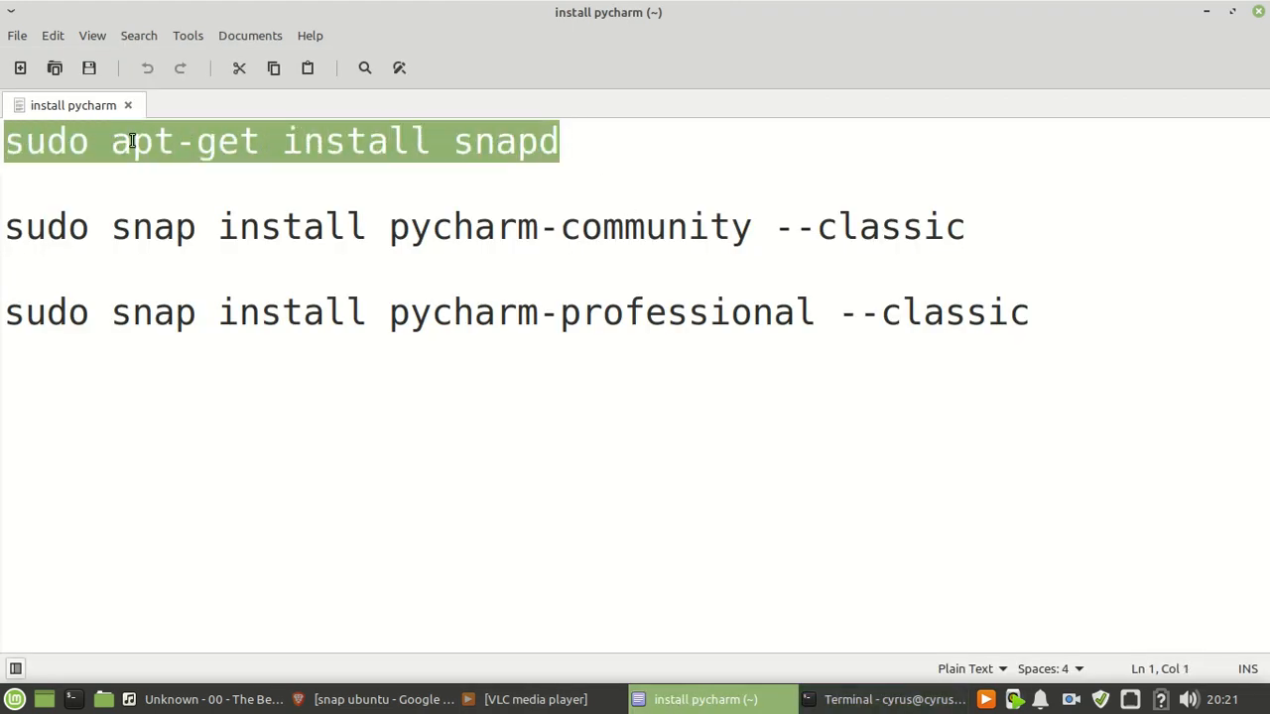
{"action": "right_click", "coordinate": [238, 140]}
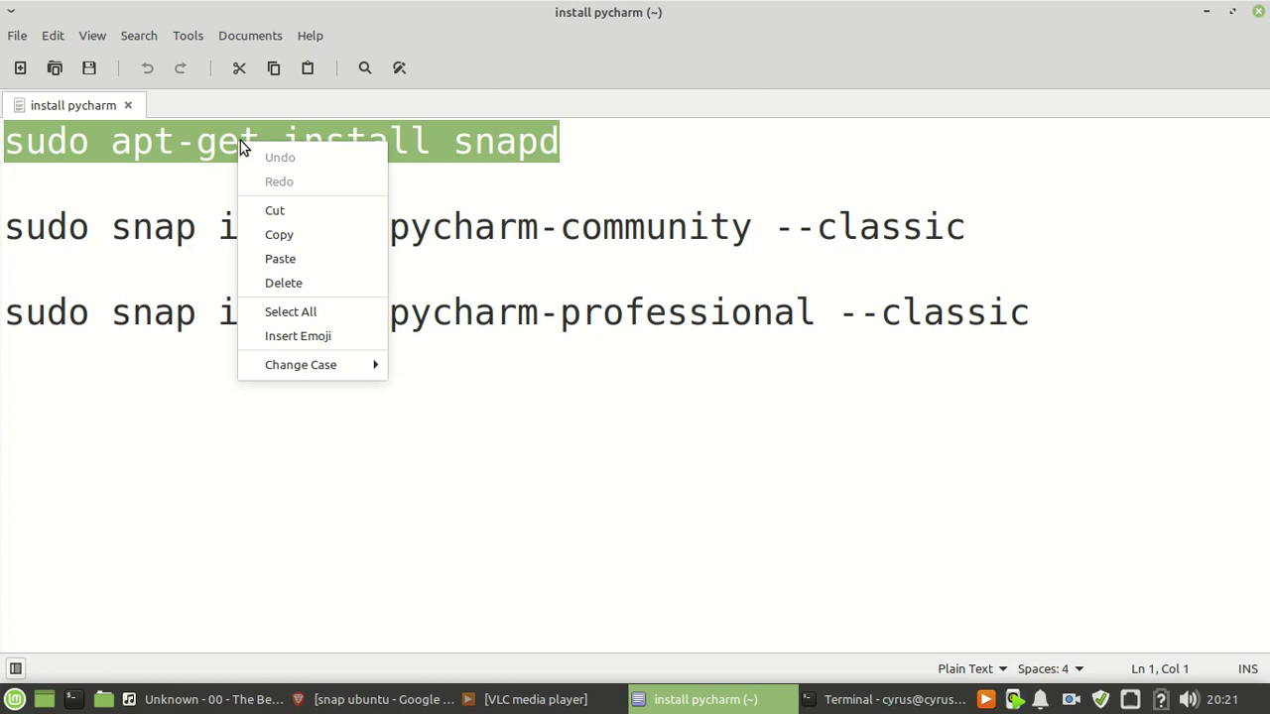
{"action": "left_click", "coordinate": [296, 234]}
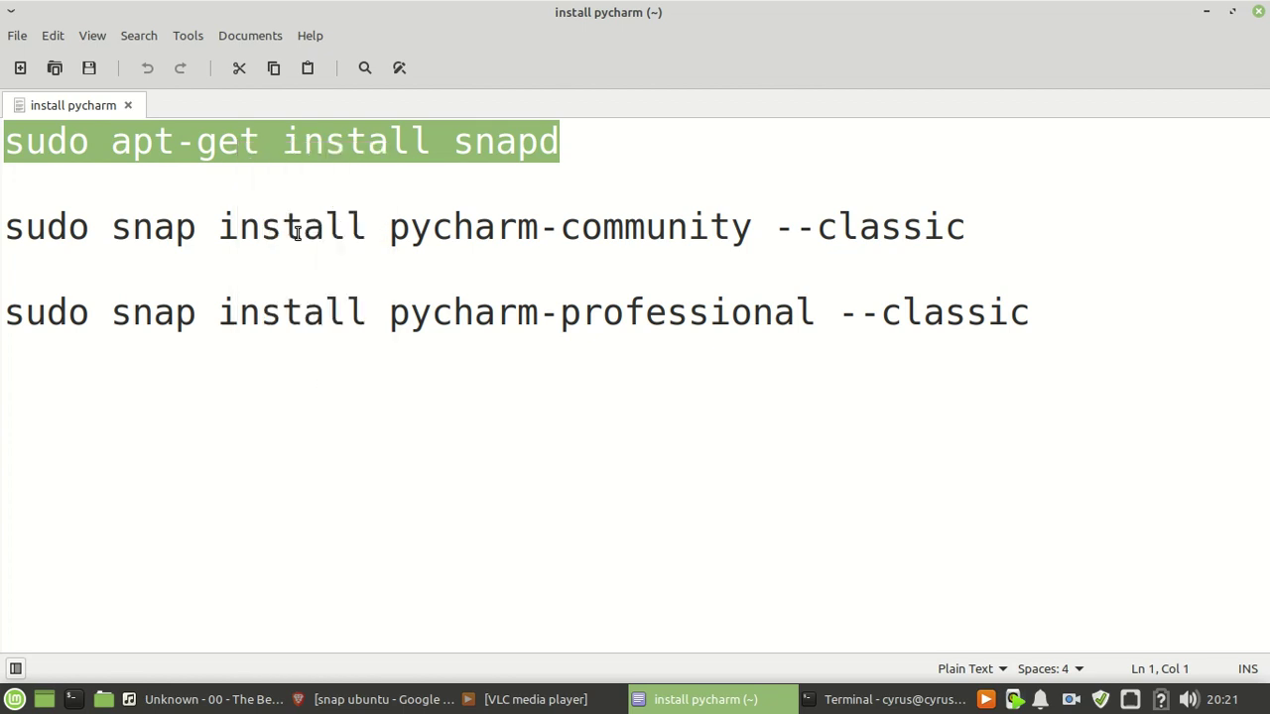
{"action": "left_click", "coordinate": [851, 701]}
- Paste and run 'sudo apt-get install snapd' with the sudo password; it reports snapd is already newest
{"action": "right_click", "coordinate": [281, 59]}
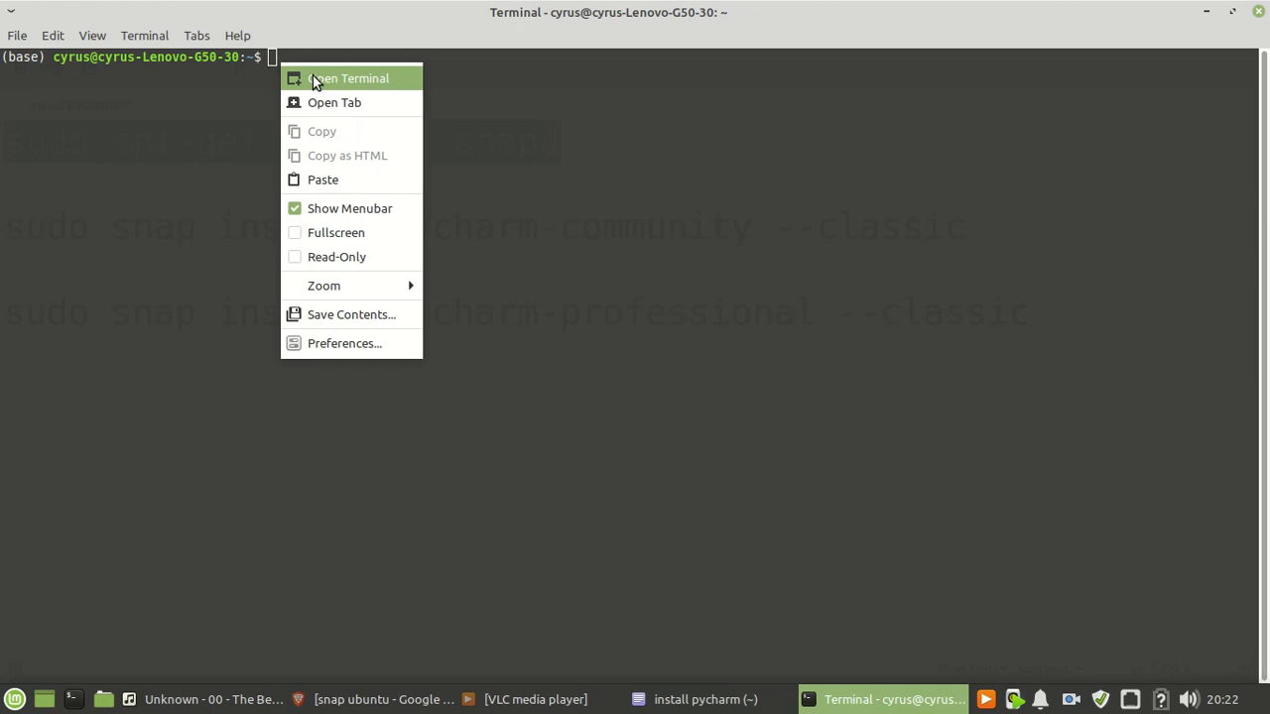
{"action": "left_click", "coordinate": [335, 182]}
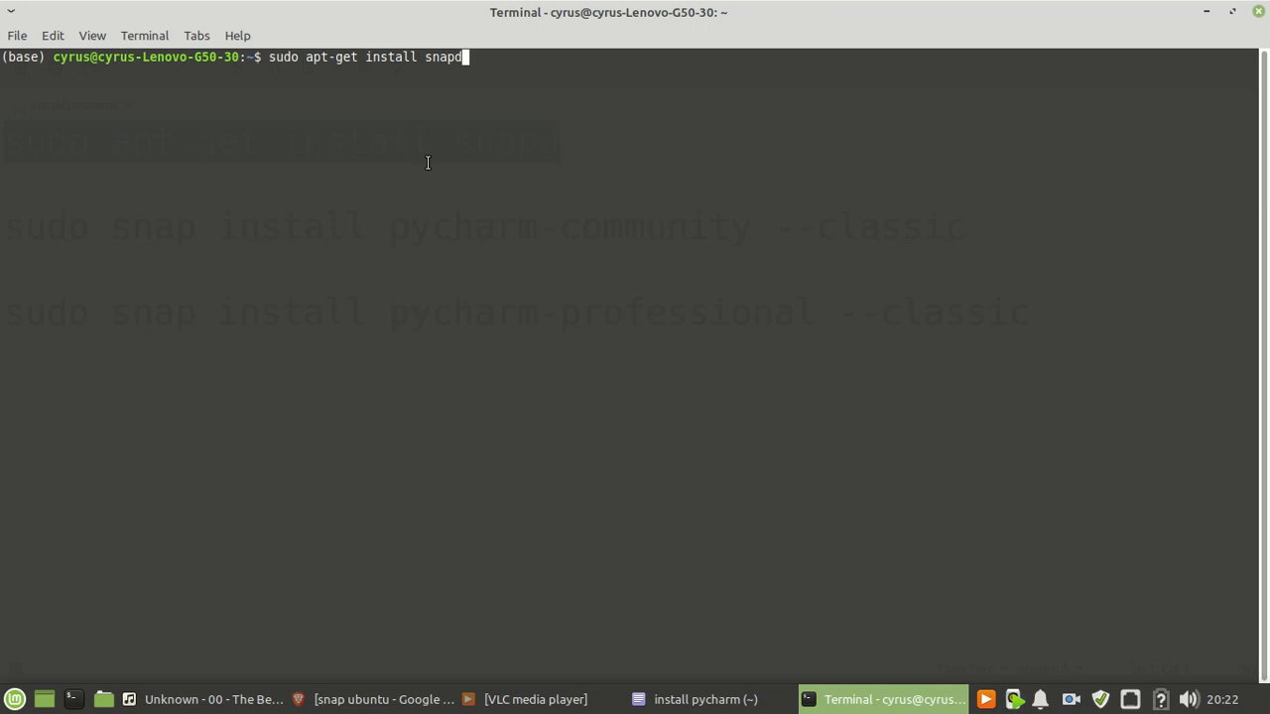
{"action": "key", "text": "Return"}
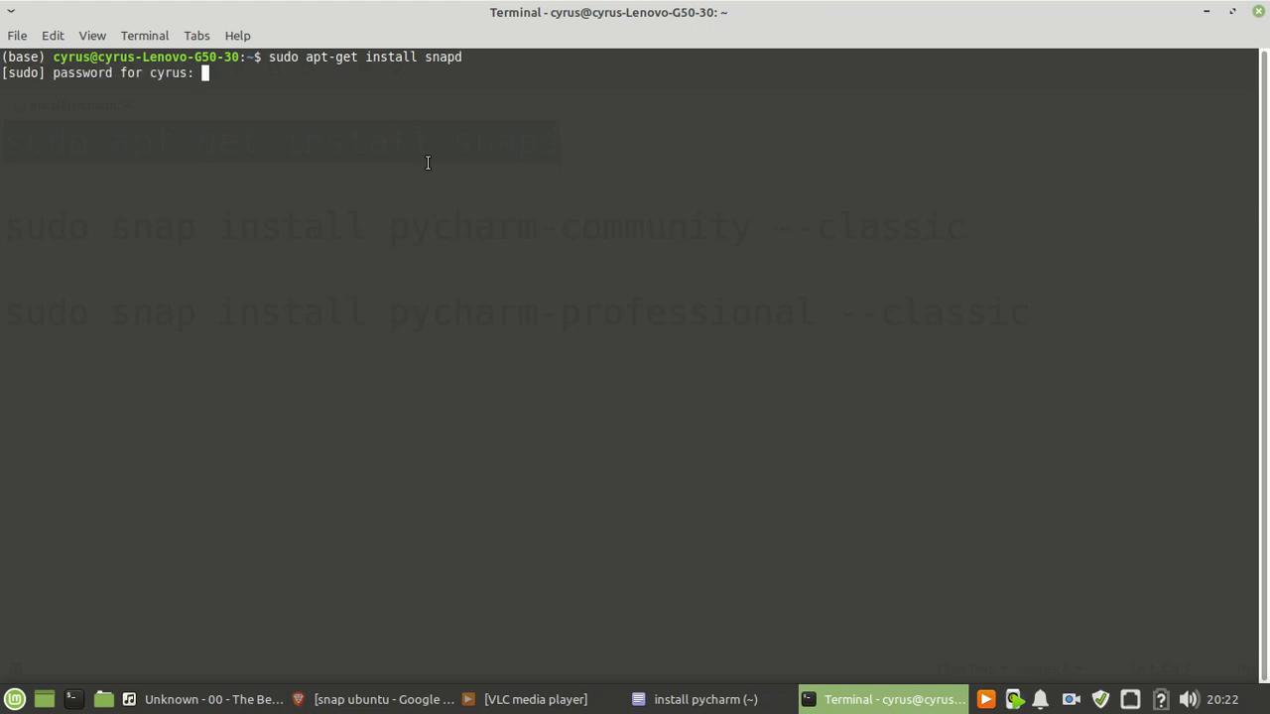
{"action": "type", "text": "****"}
{"action": "type", "text": "*"}
{"action": "key", "text": "Return"}
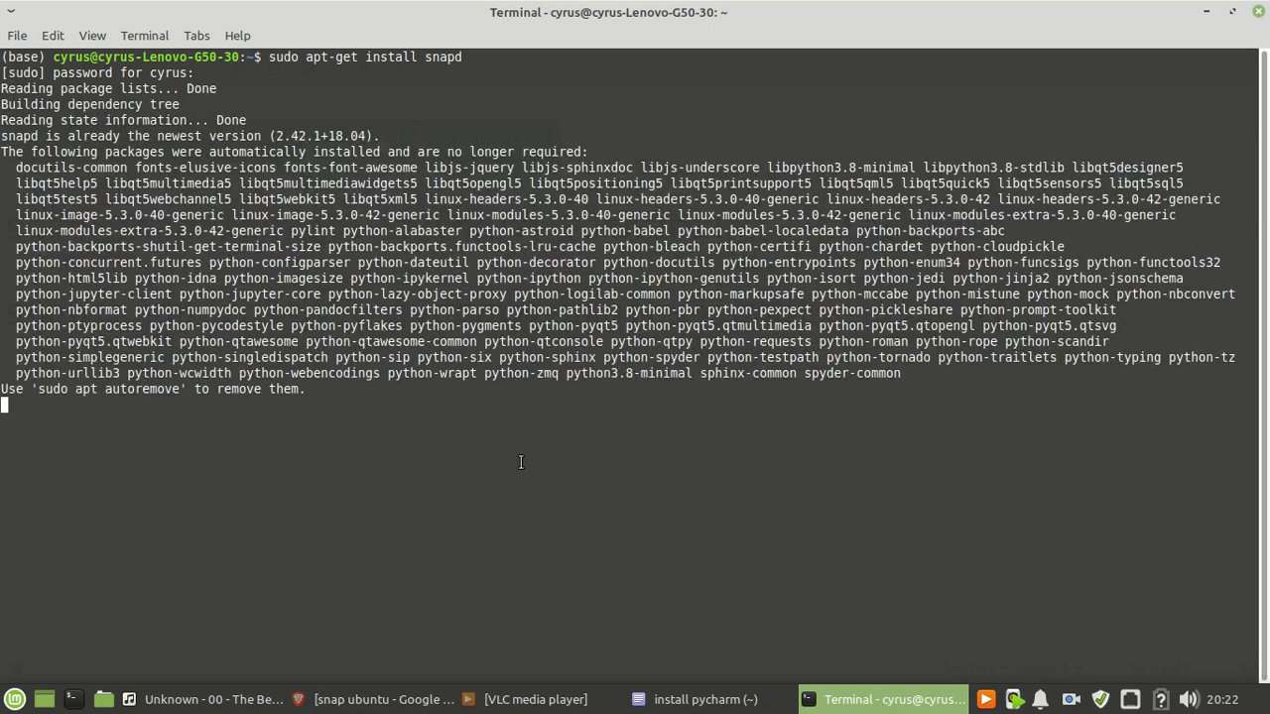
{"action": "left_click", "coordinate": [689, 699]}
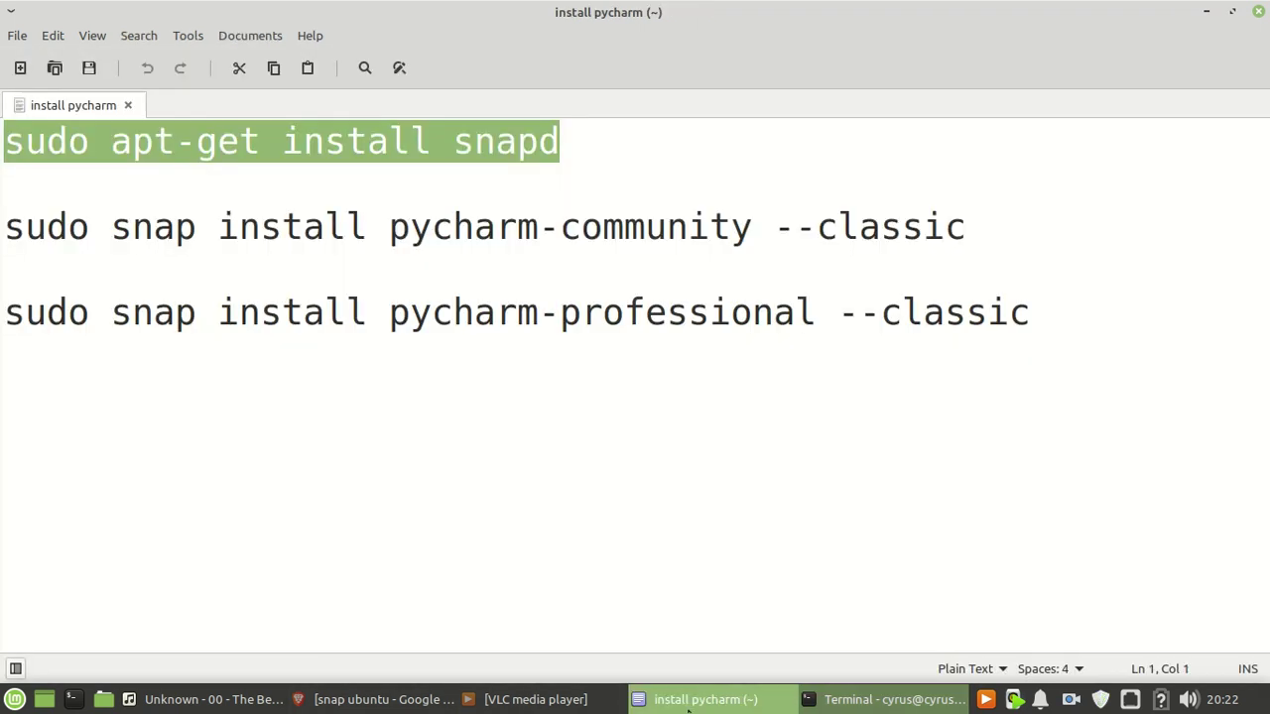
- Copy the 'sudo snap install pycharm-community --classic' line from the notes
{"action": "left_click", "coordinate": [971, 229]}
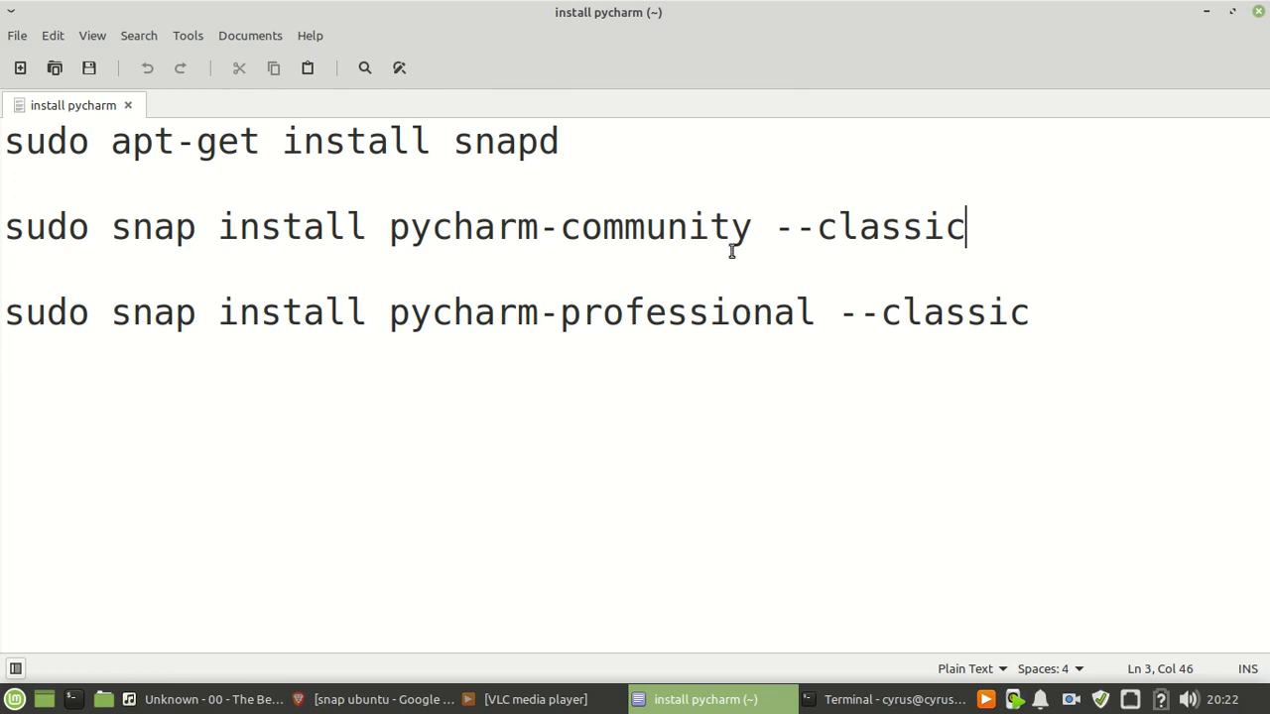
{"action": "left_click_drag", "start_coordinate": [970, 228], "coordinate": [4, 228]}
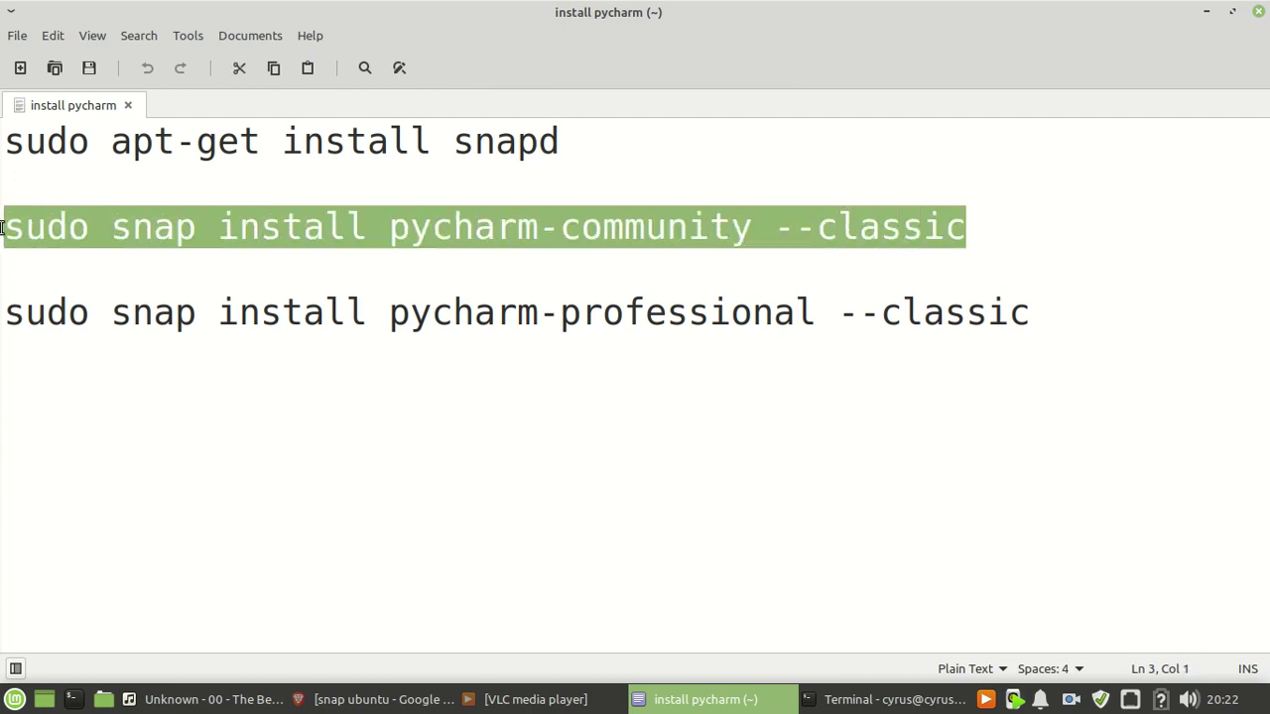
{"action": "right_click", "coordinate": [496, 226]}
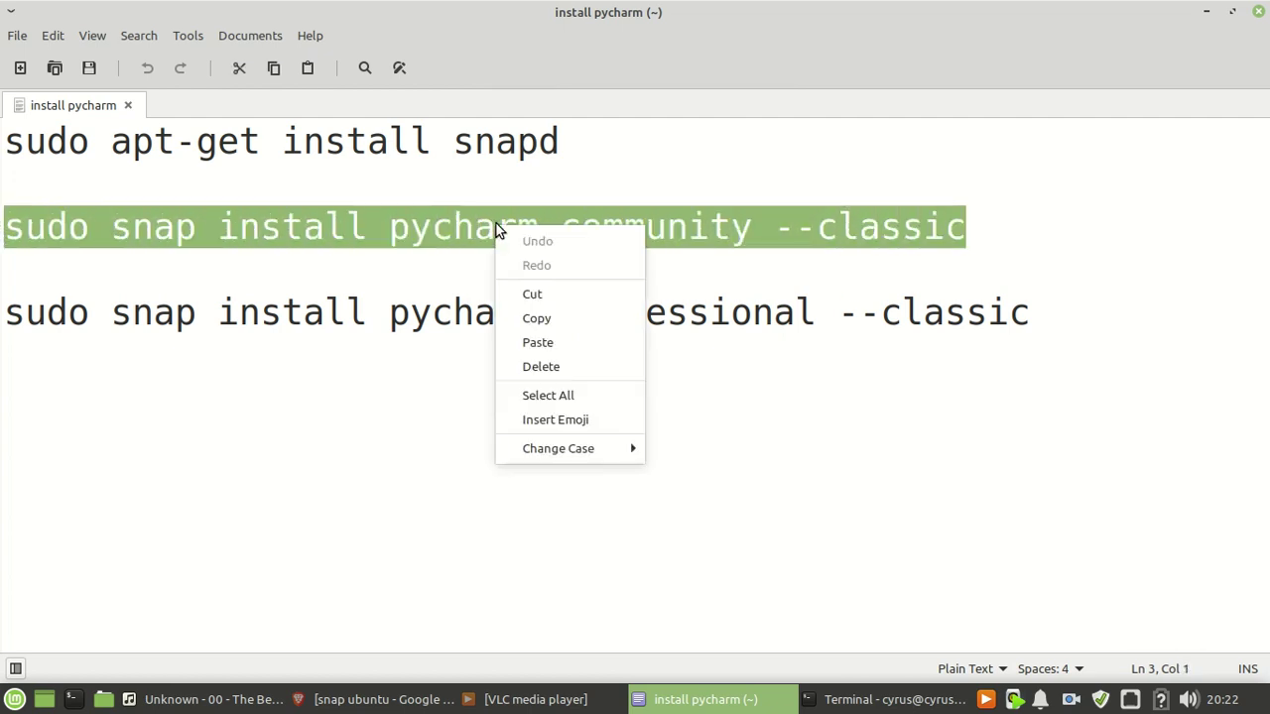
{"action": "left_click", "coordinate": [549, 320]}
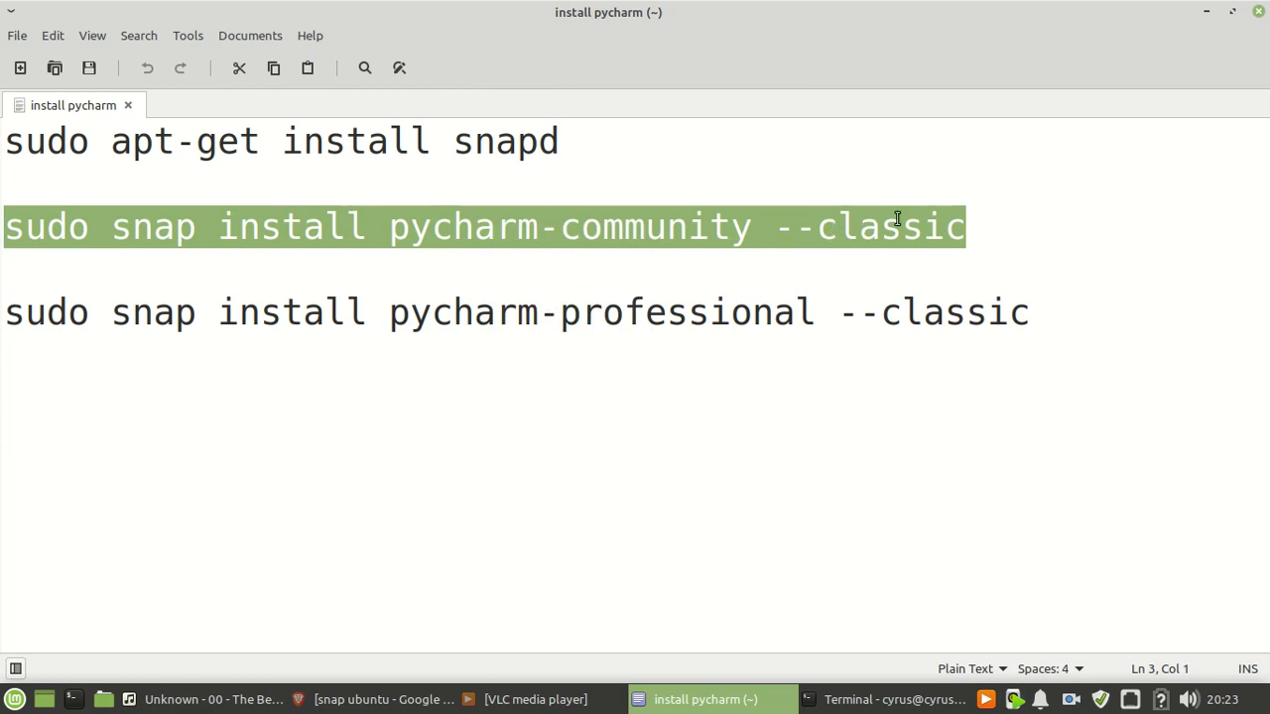
- Reselect and copy the pycharm-community install line a second time
{"action": "left_click", "coordinate": [588, 318]}
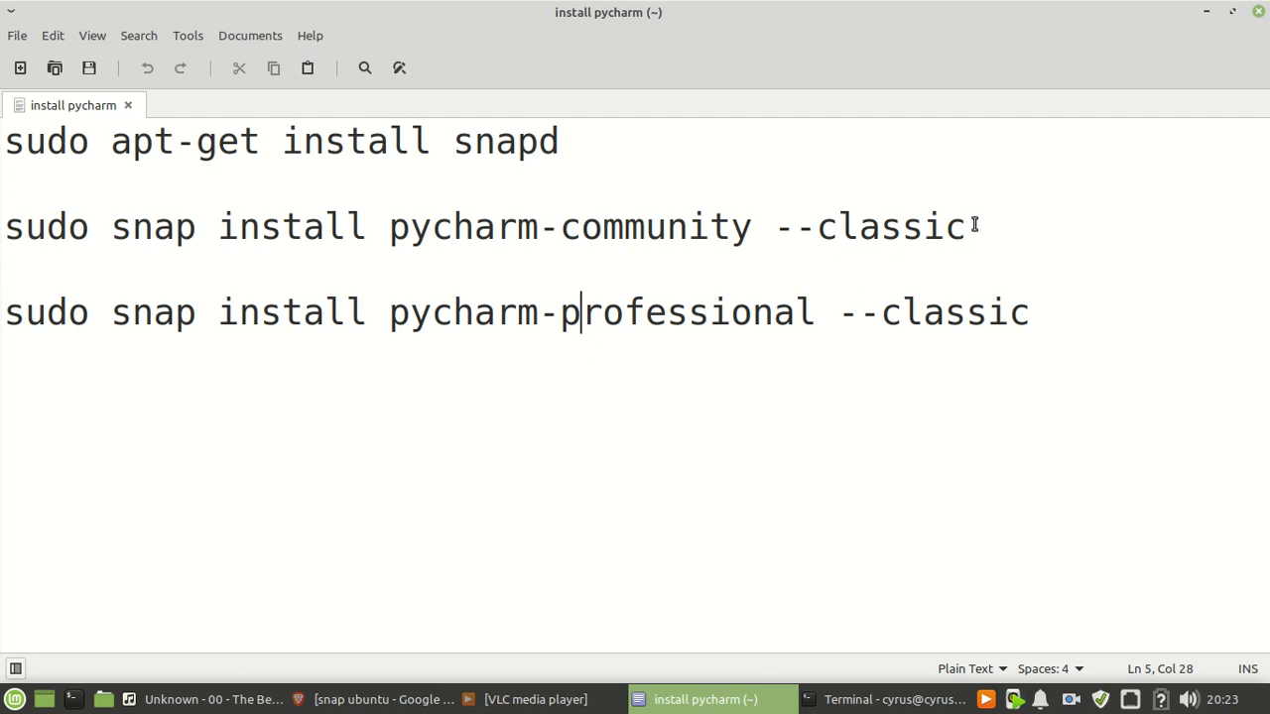
{"action": "left_click_drag", "start_coordinate": [975, 225], "coordinate": [5, 226]}
{"action": "right_click", "coordinate": [271, 225]}
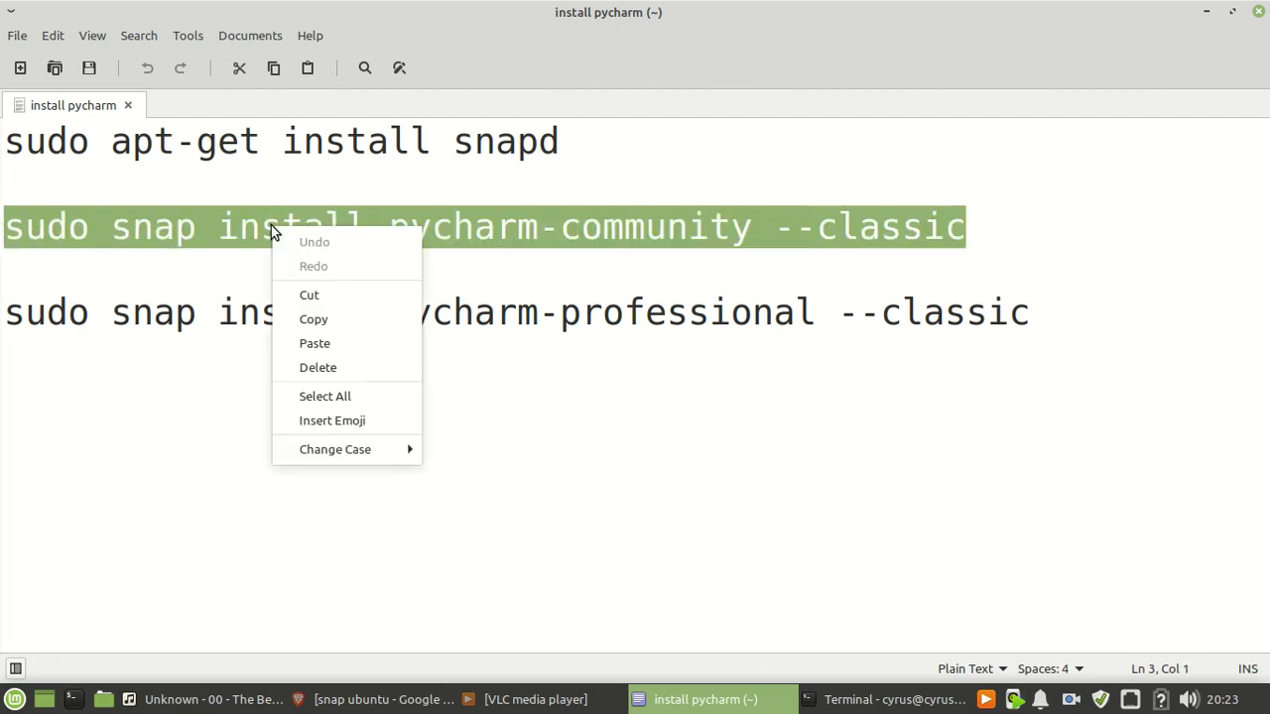
{"action": "left_click", "coordinate": [313, 318]}
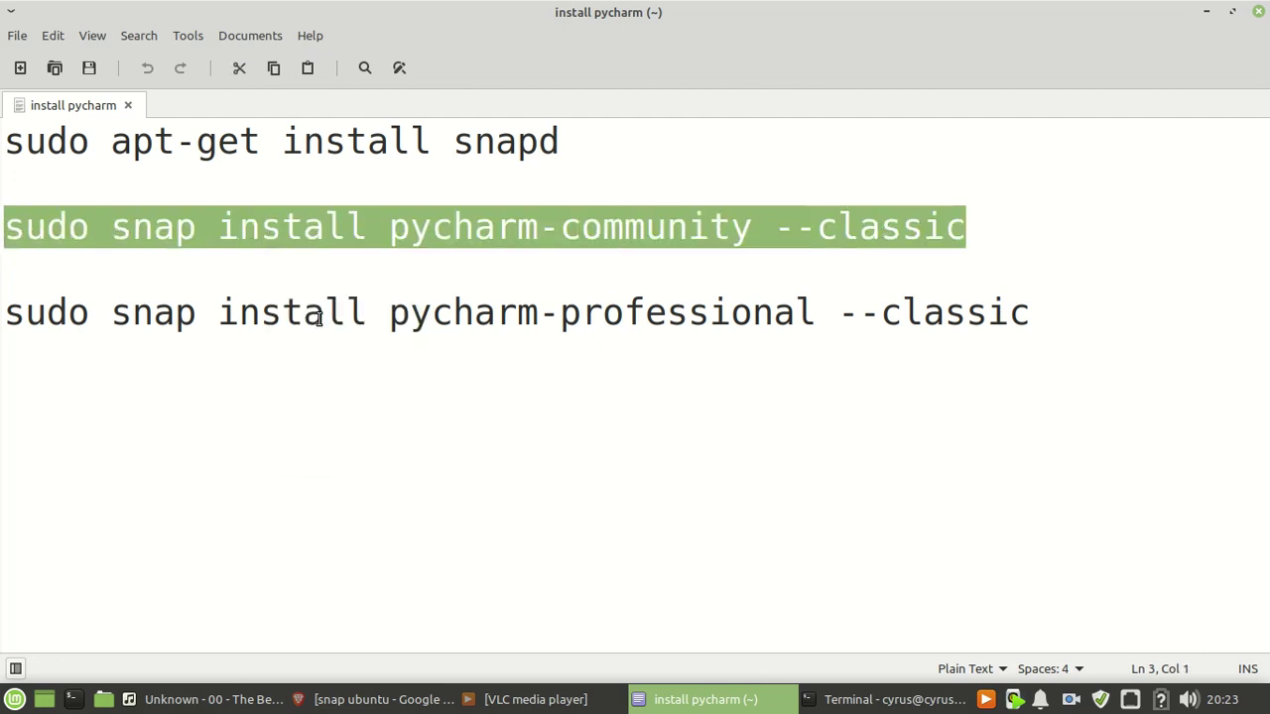
- Paste and run the pycharm-community snap install; it reports PyCharm Community already installed, then return to the notes
{"action": "left_click", "coordinate": [853, 701]}
{"action": "right_click", "coordinate": [276, 419]}
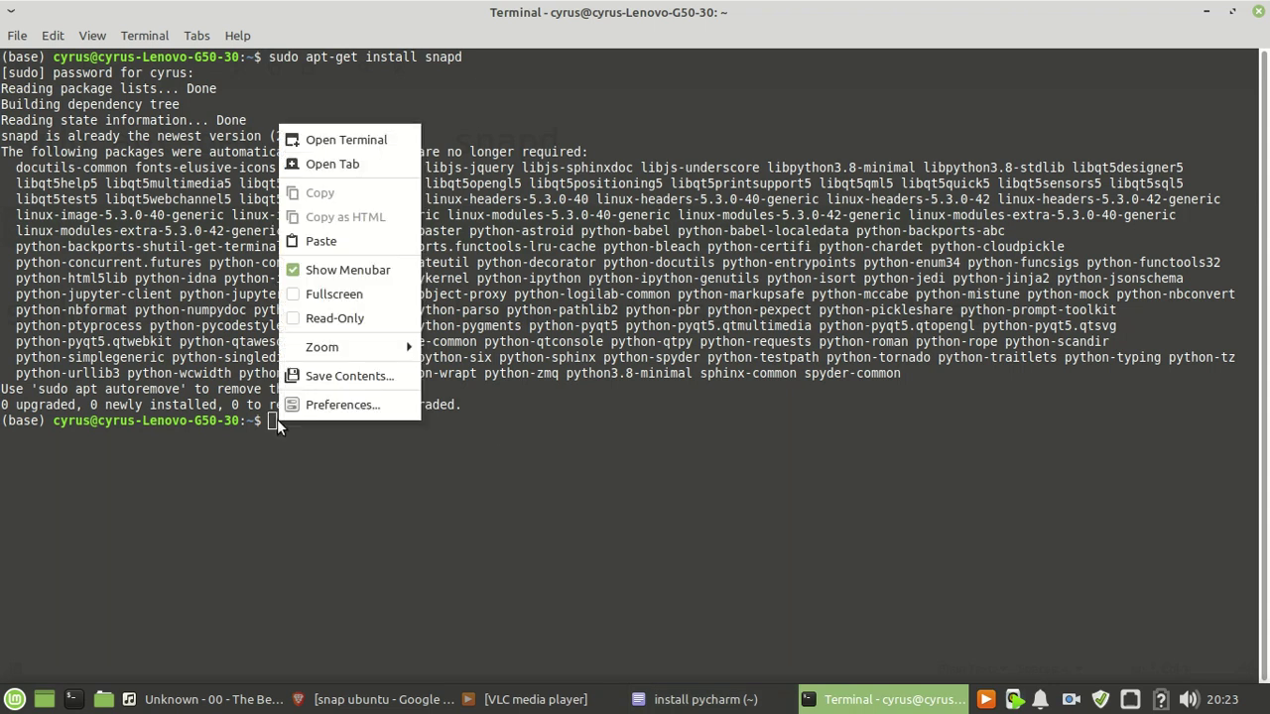
{"action": "left_click", "coordinate": [337, 251]}
{"action": "key", "text": "Return"}
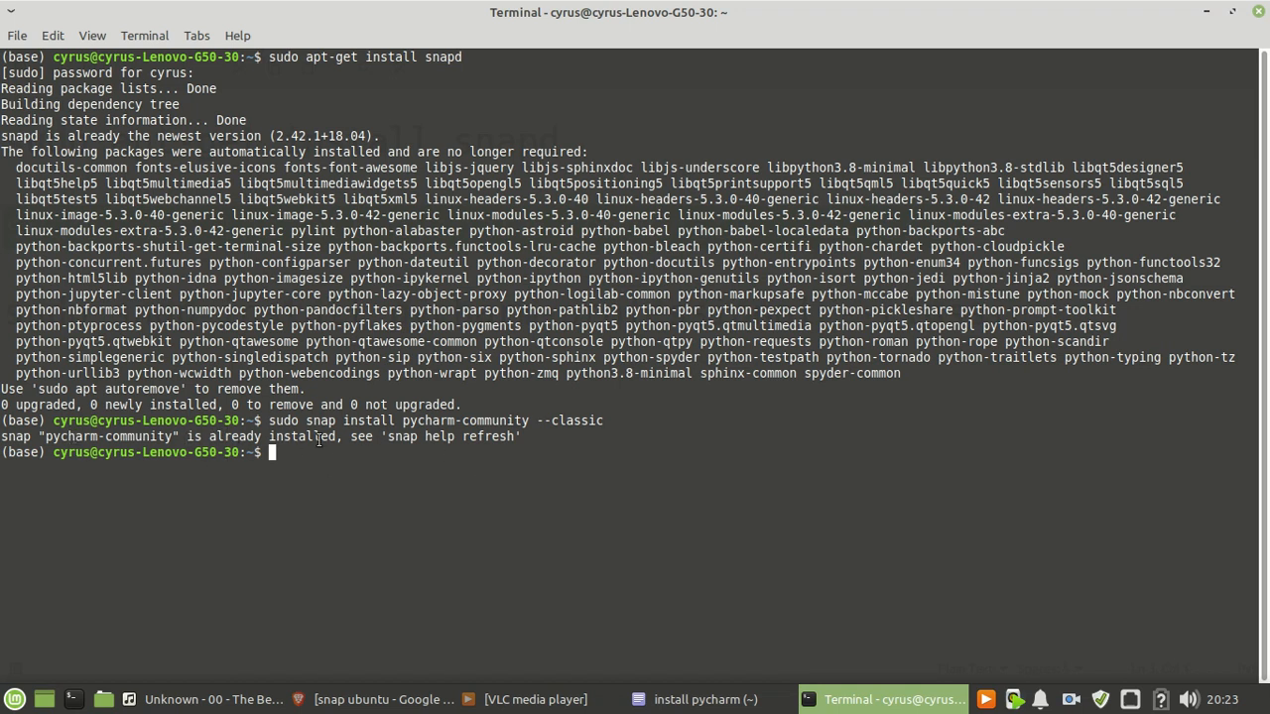
{"action": "left_click", "coordinate": [700, 699]}
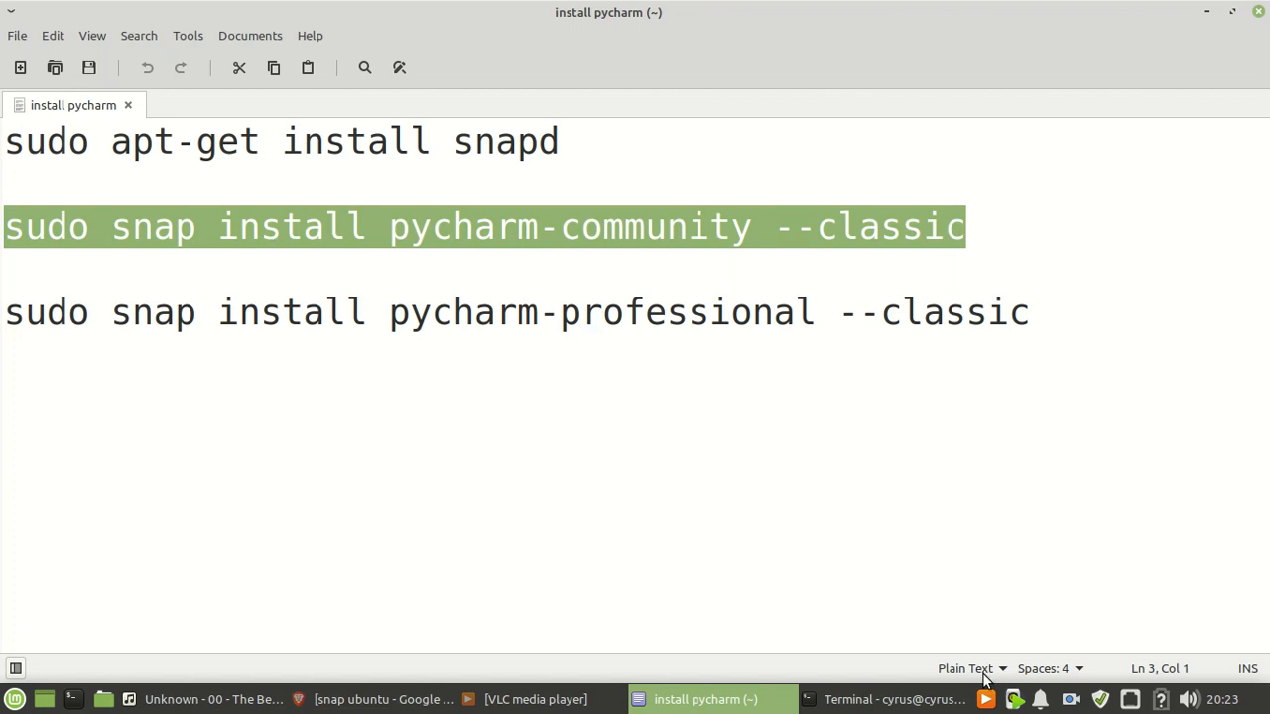
{"action": "left_click", "coordinate": [1069, 702]}
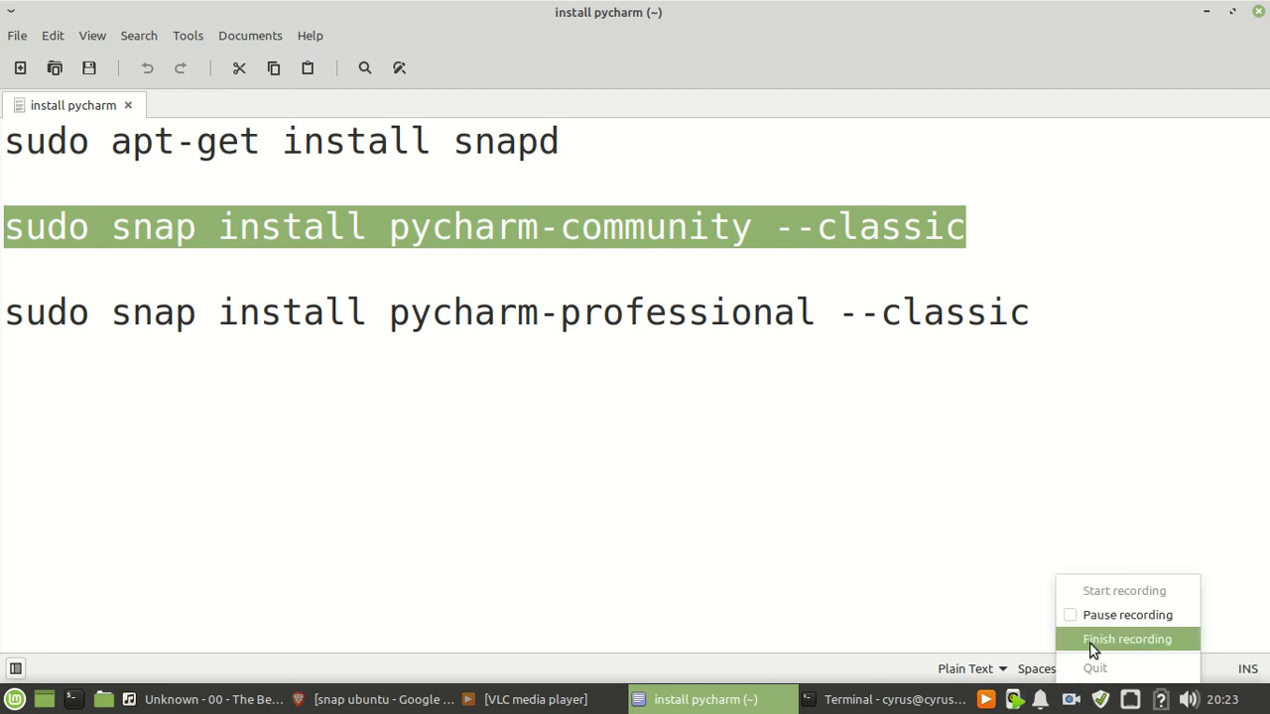